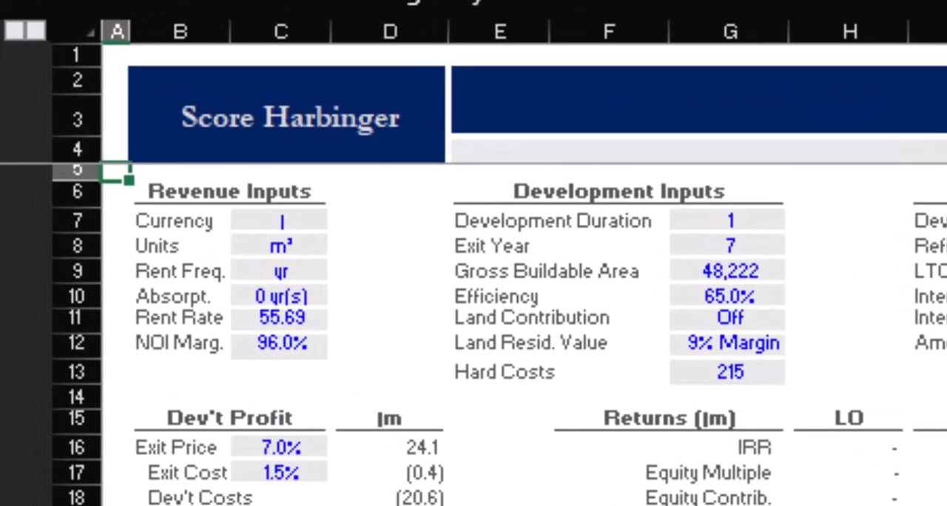
Step: Set the revenue inputs' currency to $ and the units to ft²
left_click(281, 220)
left_click(342, 221)
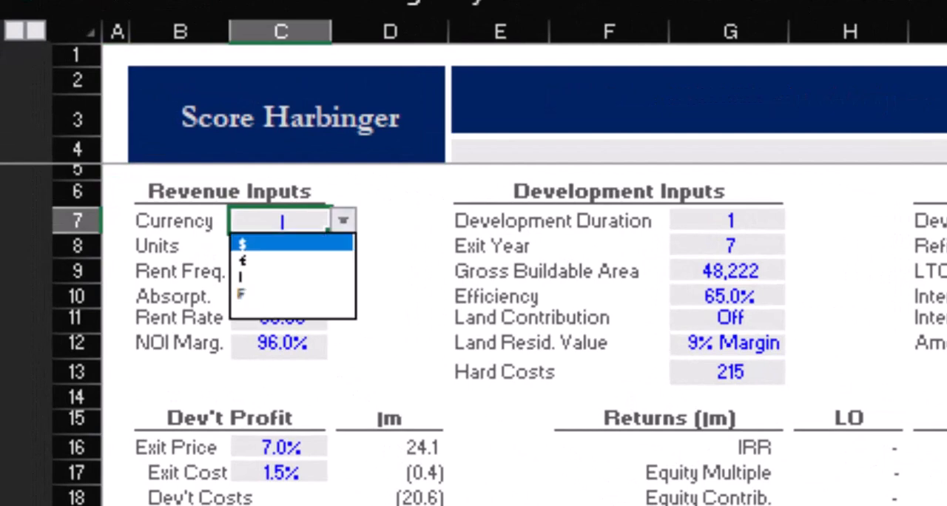
left_click(281, 242)
left_click(280, 246)
left_click(343, 245)
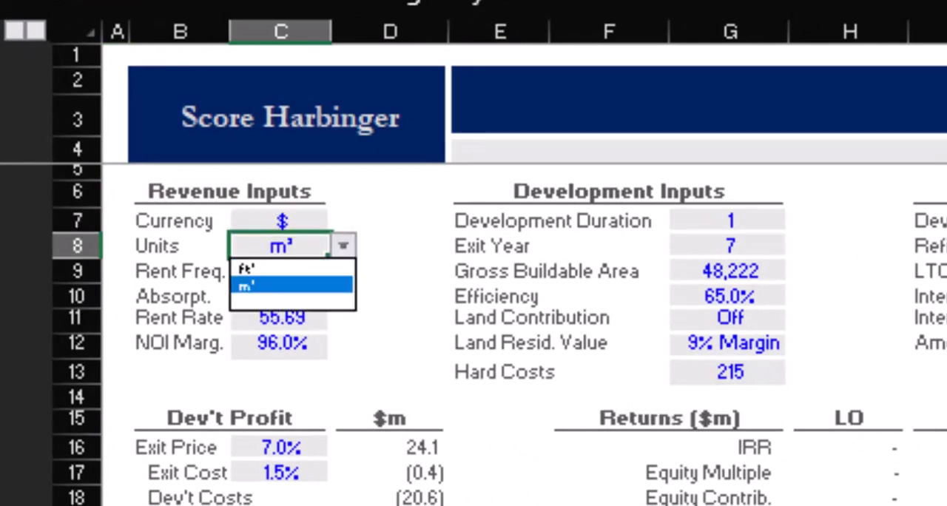
left_click(281, 285)
left_click(343, 246)
left_click(282, 268)
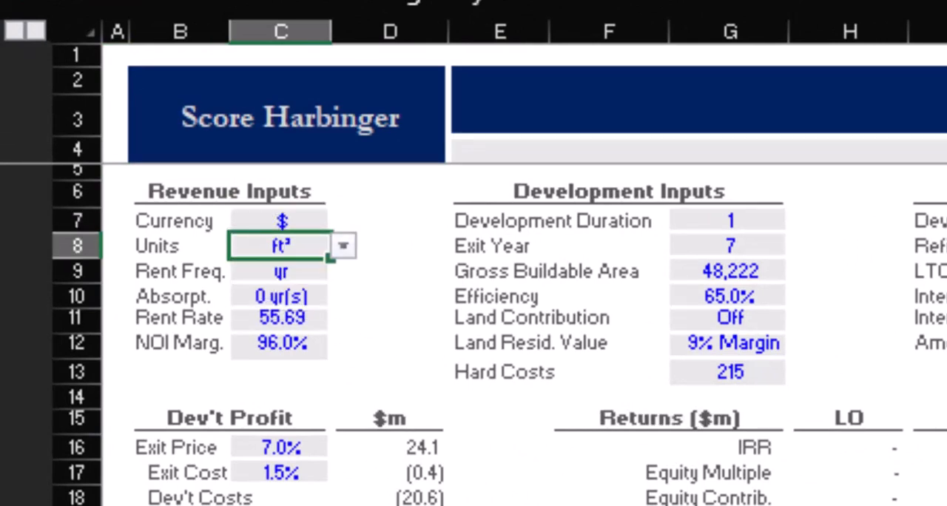
Step: Set the rent frequency in the revenue inputs to mo
key("Down")
key("alt+Down")
key("Up")
key("Return")
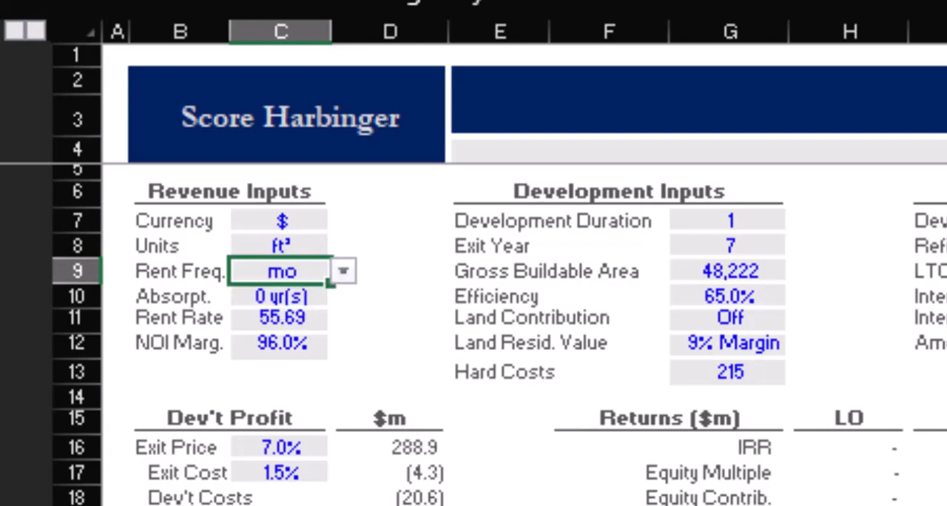
Step: Try absorption periods of 1, 2 and 3 years, and return the absorption input to 0
key("Down")
key("F2")
key("Escape")
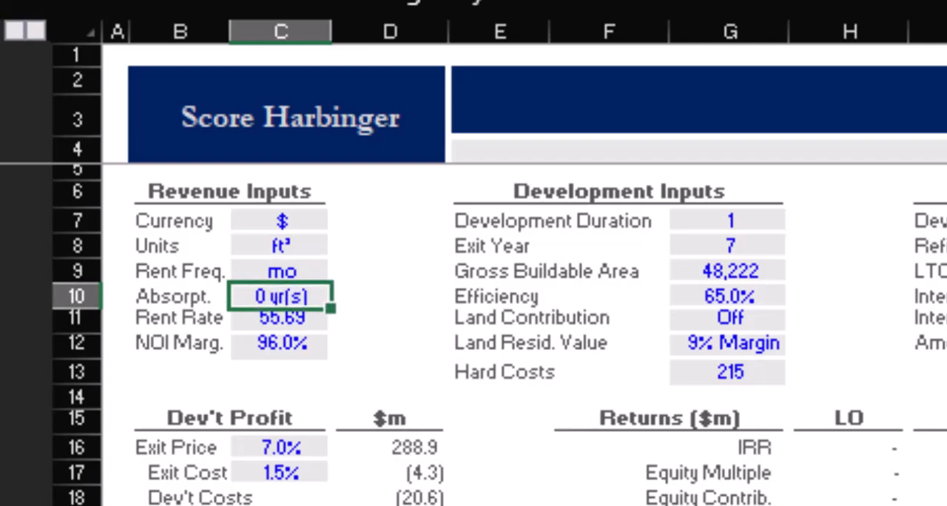
type("1")
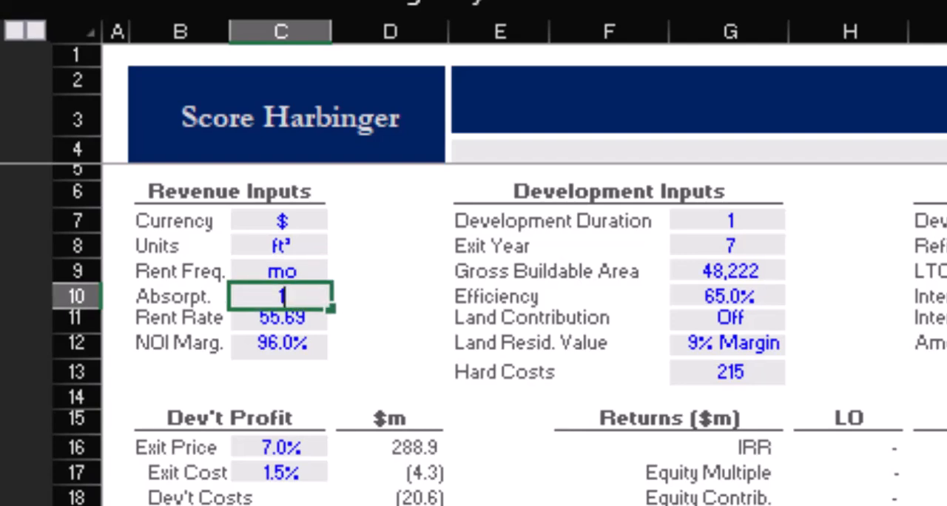
key("ctrl+Return")
type("2")
key("ctrl+Return")
type("3")
key("ctrl+Return")
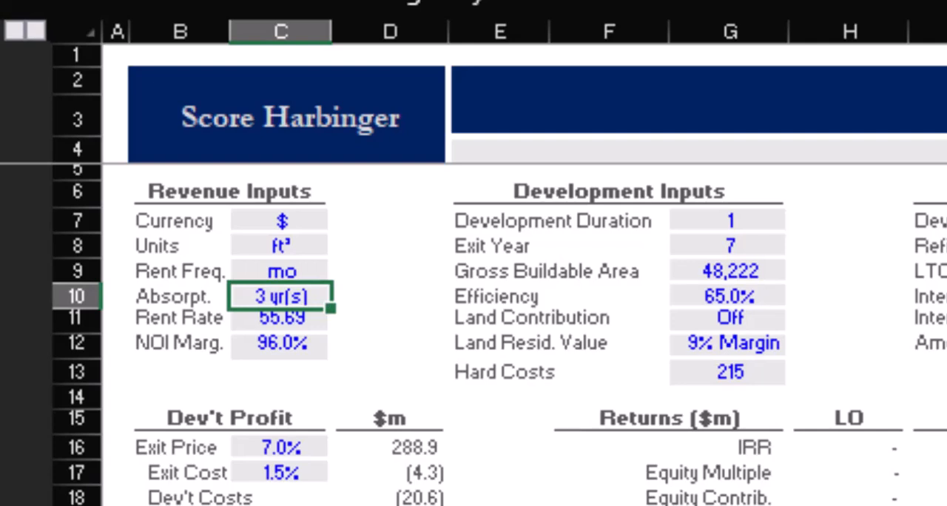
type("0")
key("ctrl+Return")
Step: Set the rent rate to 5.50 and the NOI margin to 68% in the revenue inputs
key("Down")
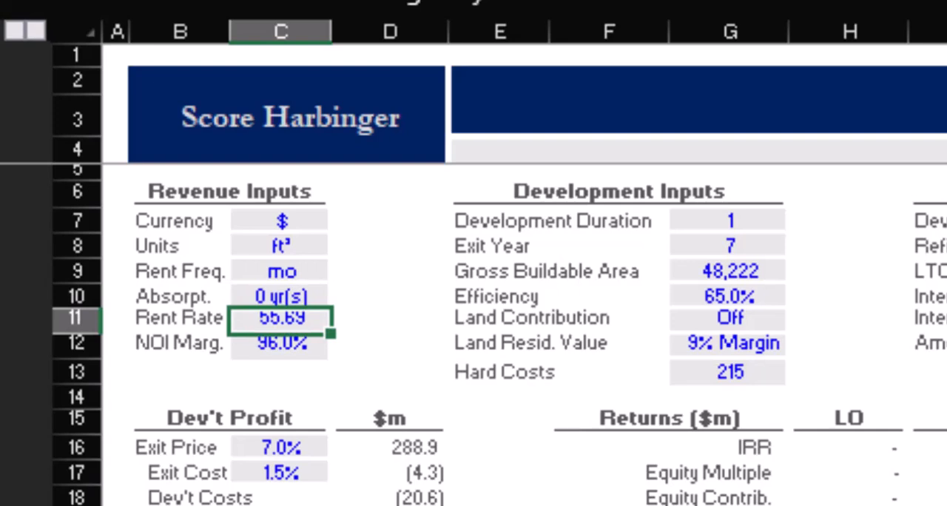
type("5.5")
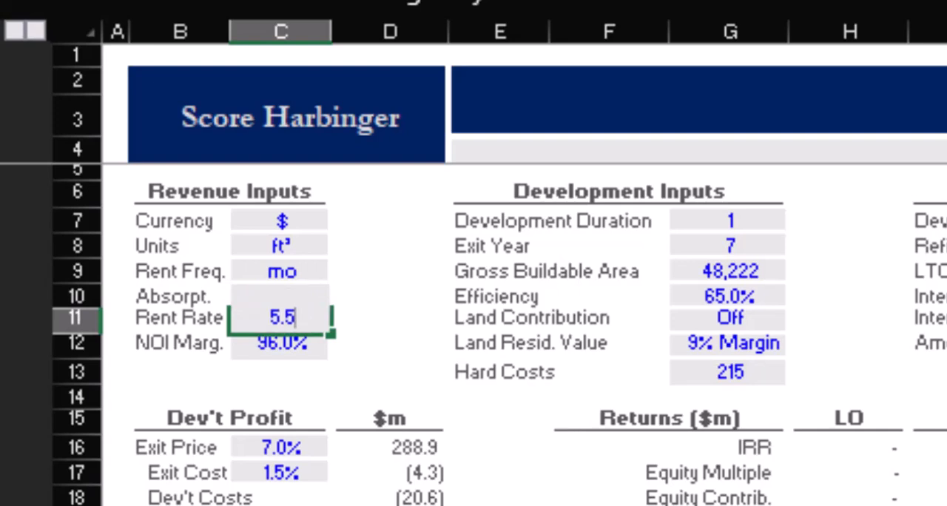
key("Escape")
left_click(390, 346)
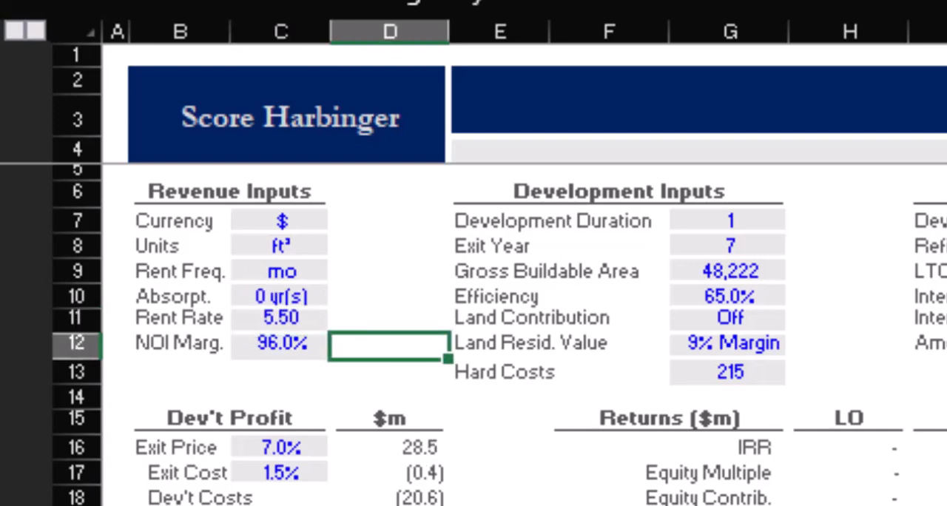
key("Left")
type("68")
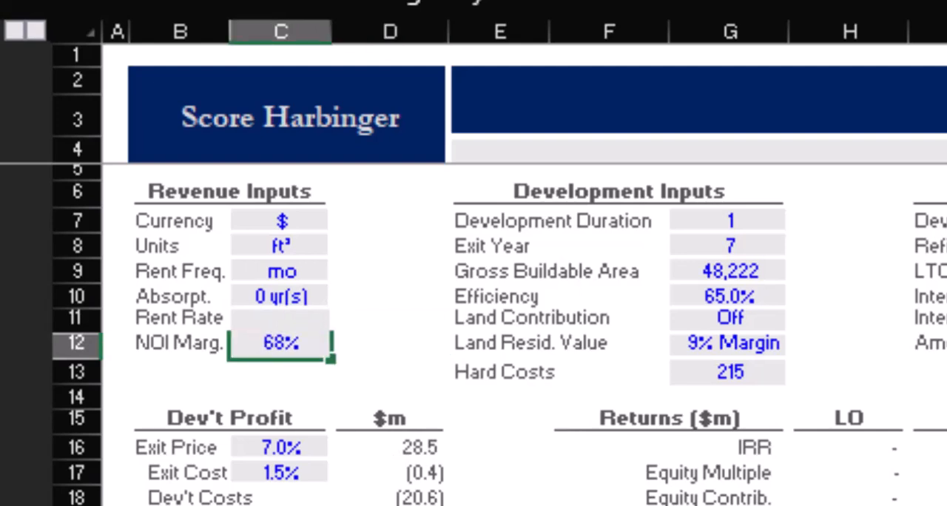
key("Right")
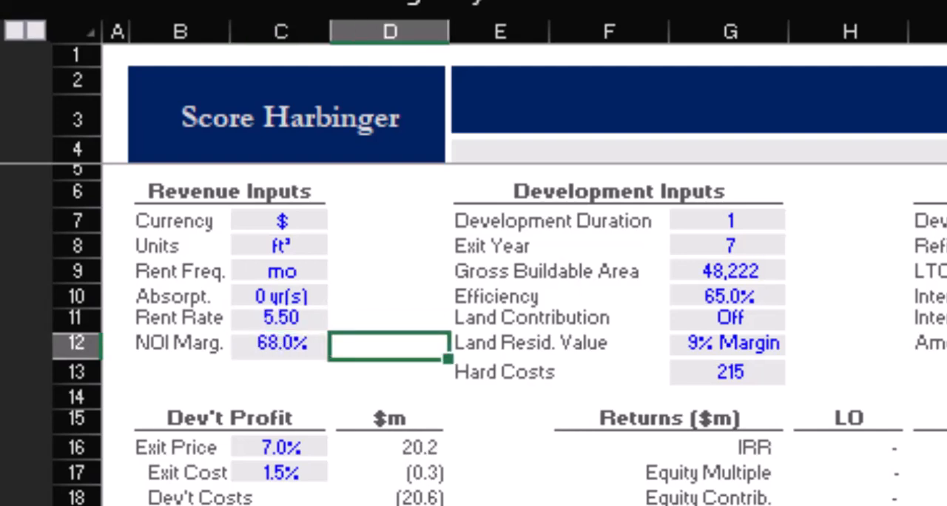
Step: Set the development duration to 3 and the exit year to 7 in the development inputs
key("Up")
key("Up")
key("Up")
key("Up")
key("Up")
key("Right")
key("Right")
key("Right")
type("3")
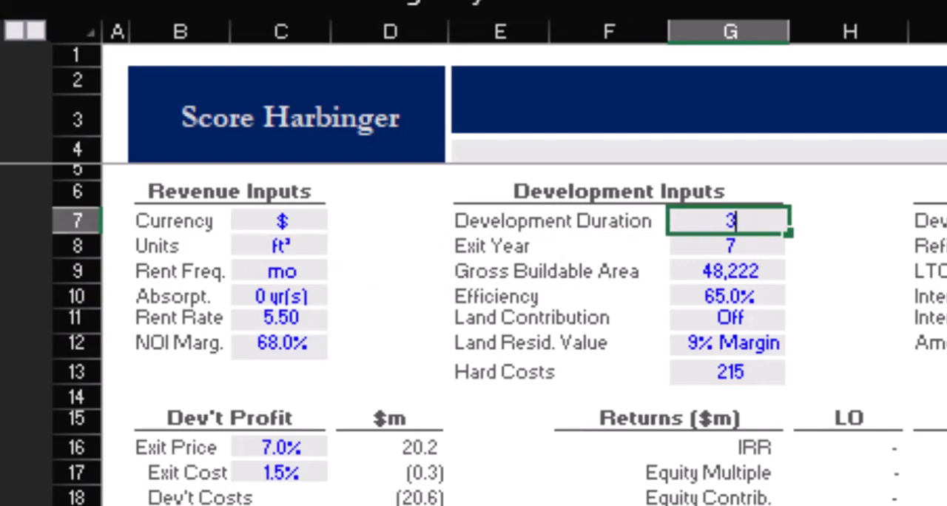
key("Return")
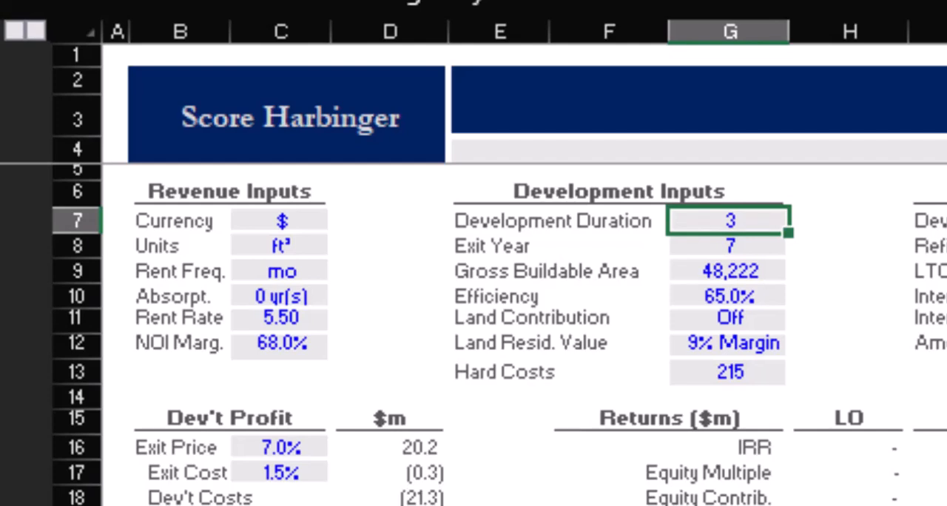
key("Down")
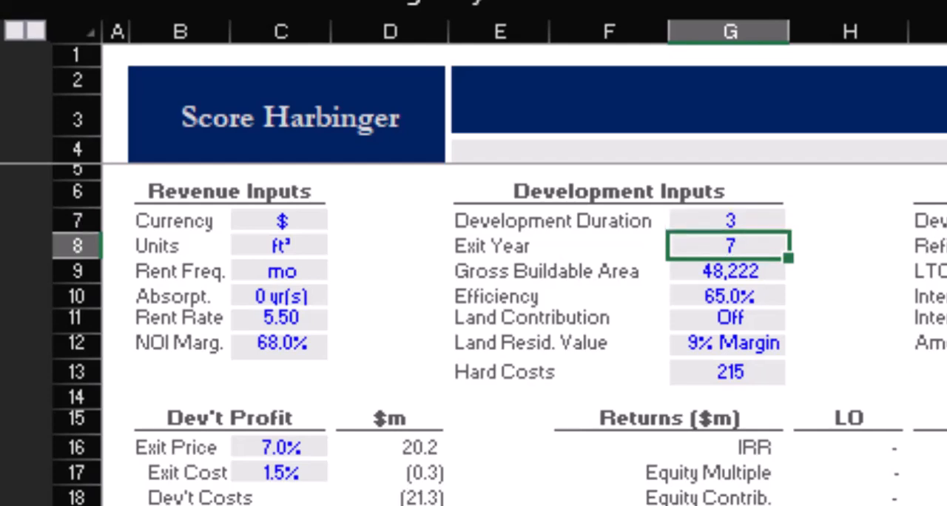
type("7")
key("Return")
Step: Set the gross buildable area to 117,647 and the efficiency to 85%
key("Down")
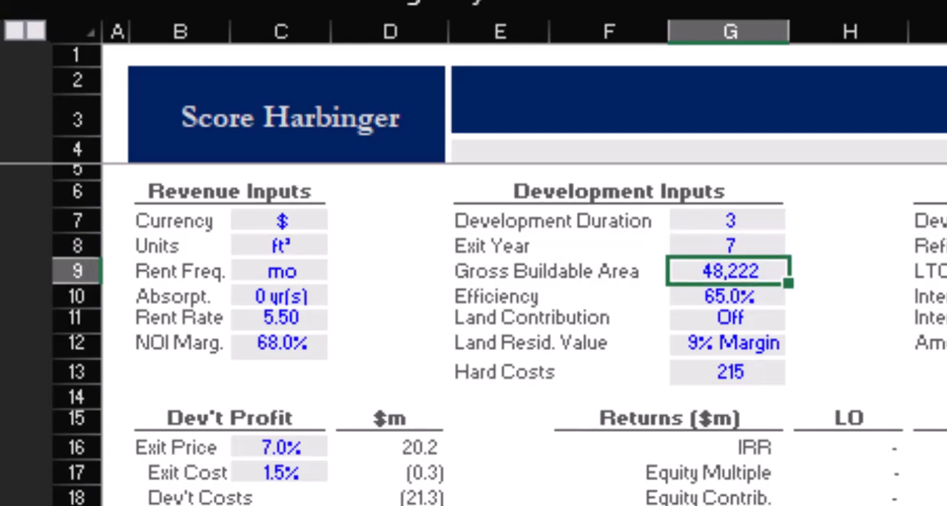
type("117,647")
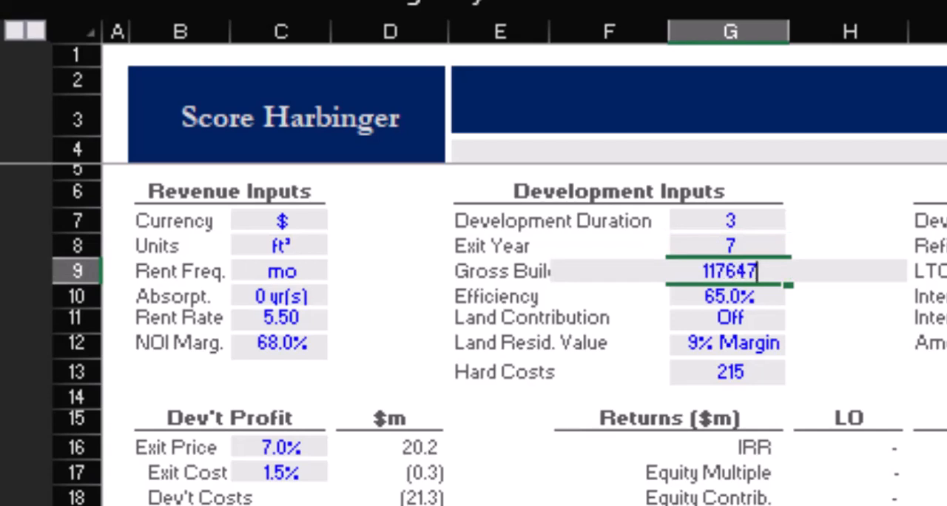
key("Return")
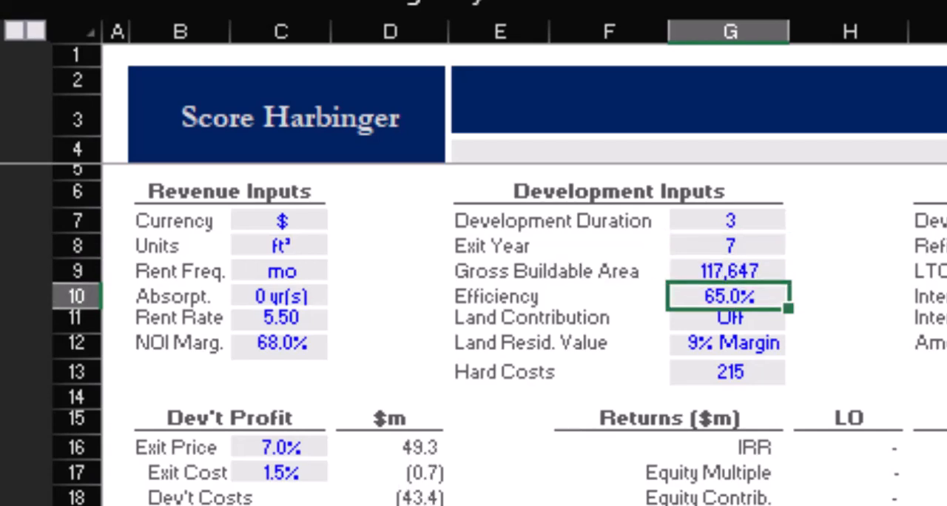
type("85")
key("Return")
Step: Switch the land contribution in the development inputs to On
key("Right")
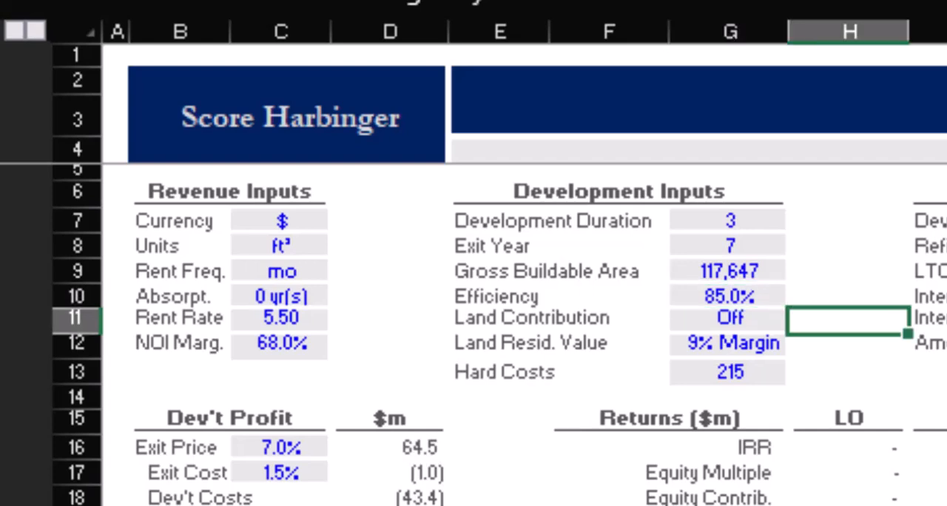
key("Left")
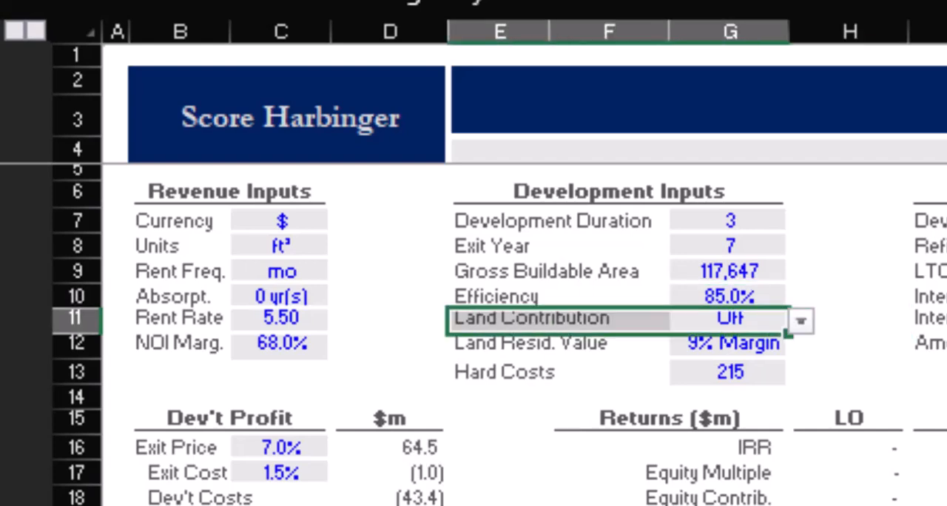
key("Right")
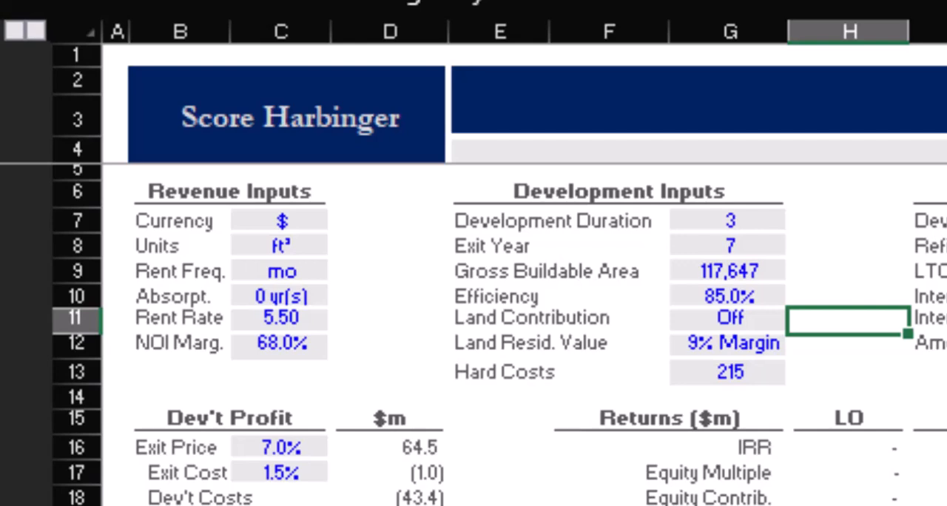
key("Left")
key("alt+Down")
key("Up")
key("Return")
Step: Set the land residual value to a 33% margin
key("Down")
key("Right")
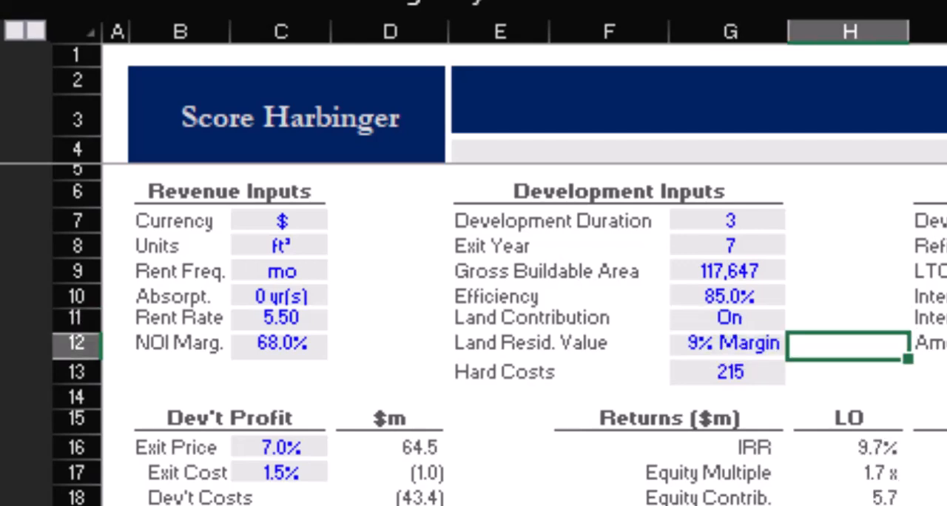
key("Left")
type("33")
key("ctrl+Return")
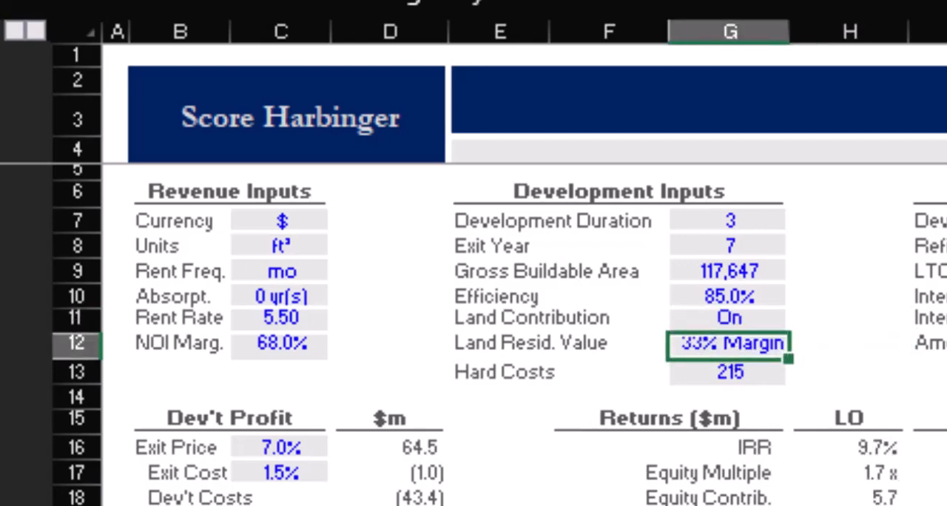
key("Right")
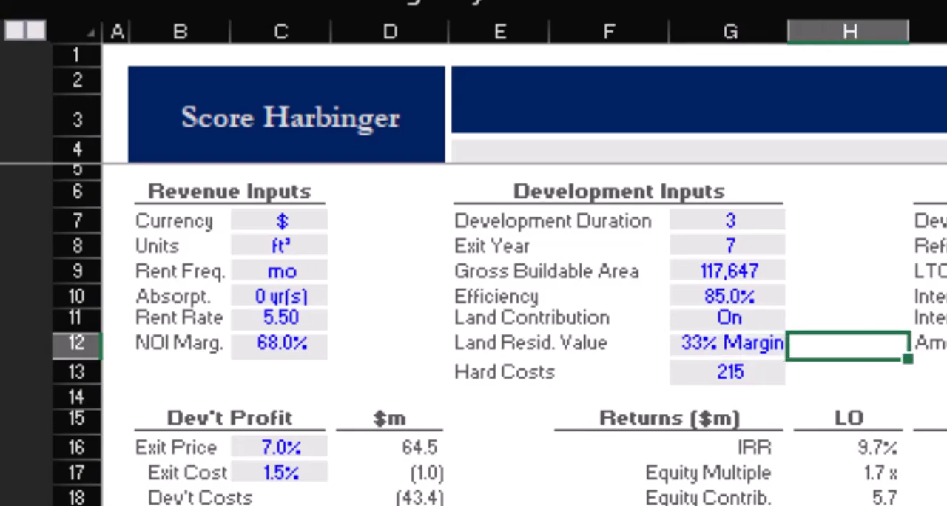
Step: Set the hard costs in the development inputs to 170
key("Left")
key("Down")
key("Down")
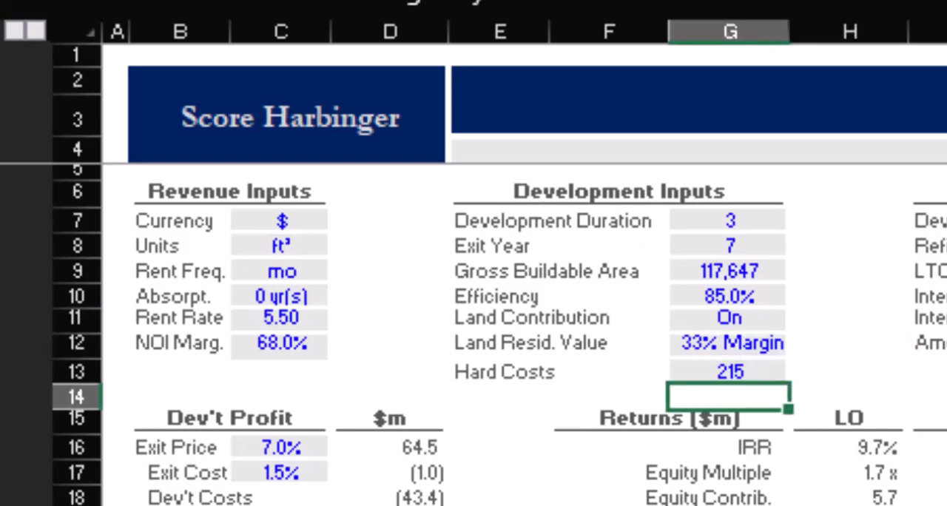
key("Up")
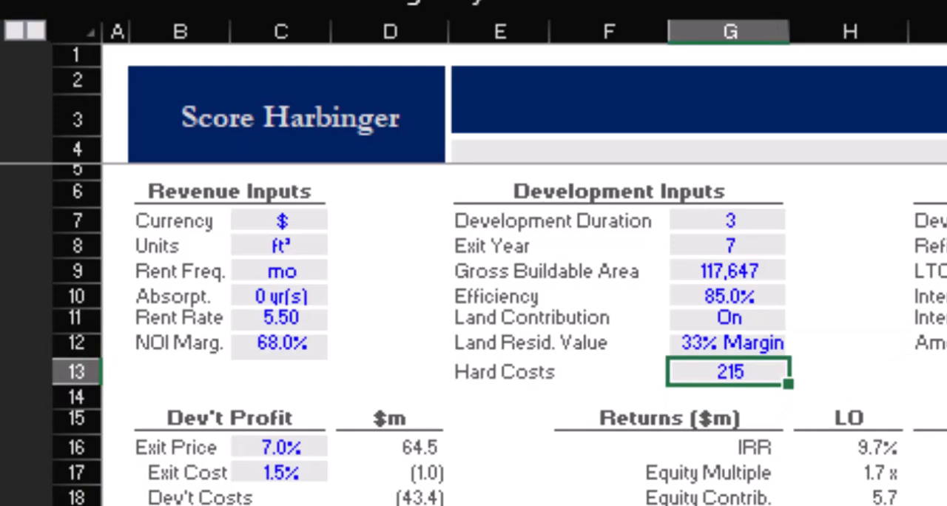
type("170")
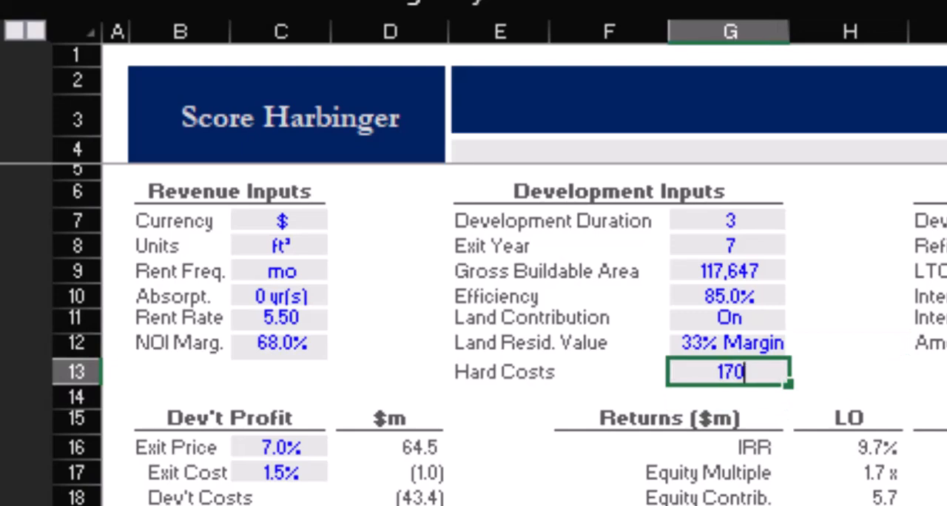
key("ctrl+Return")
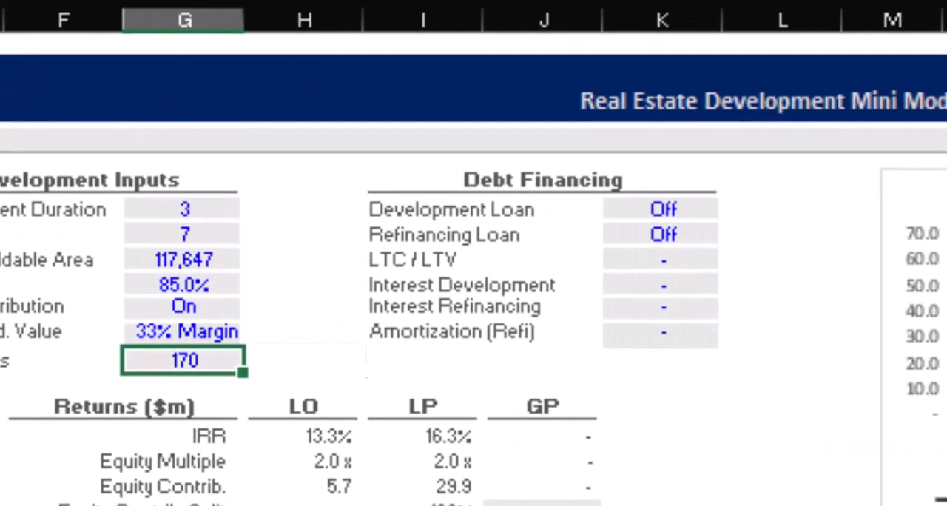
Step: Switch both the development loan and the refinancing loan to On in the debt financing inputs
key("Right")
key("Right")
key("Right")
key("Up")
key("Up")
key("Up")
key("Up")
key("Up")
key("Up")
key("Right")
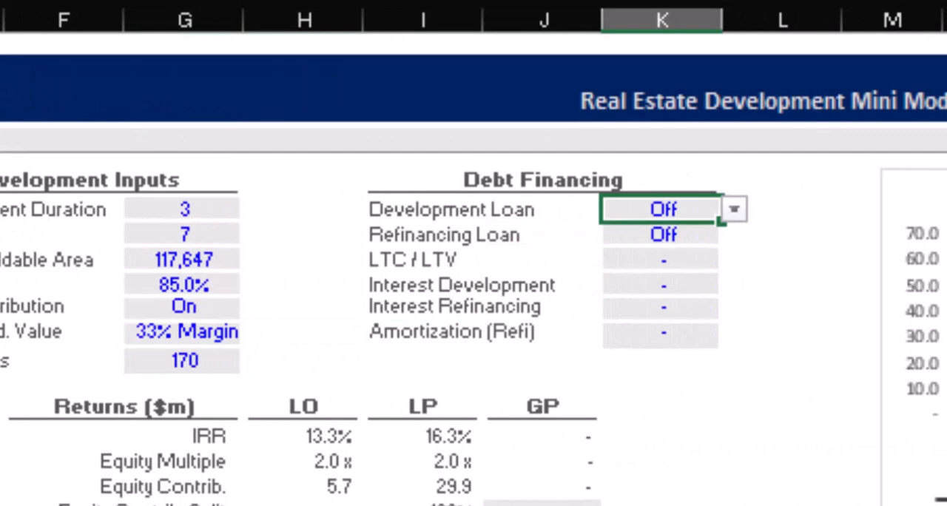
key("alt+Down")
key("Up")
key("Return")
key("Down")
key("alt+Down")
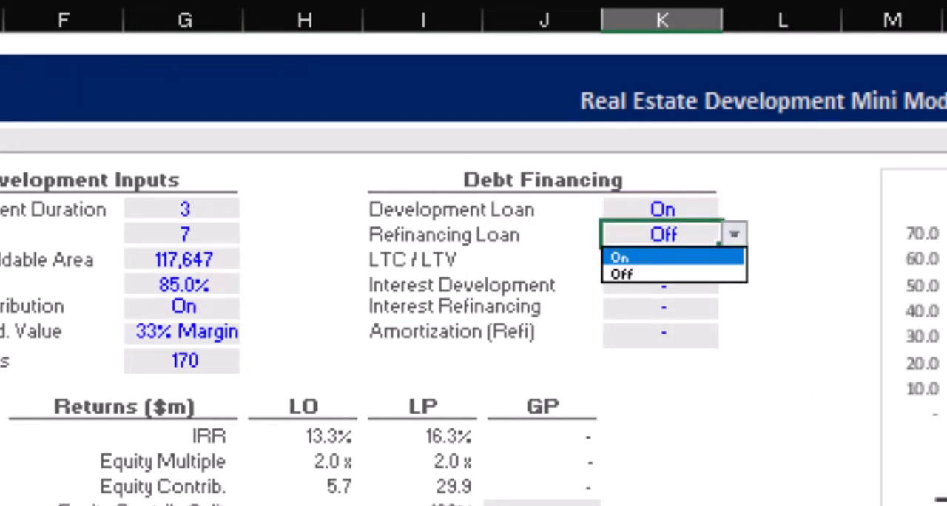
key("Up")
key("Return")
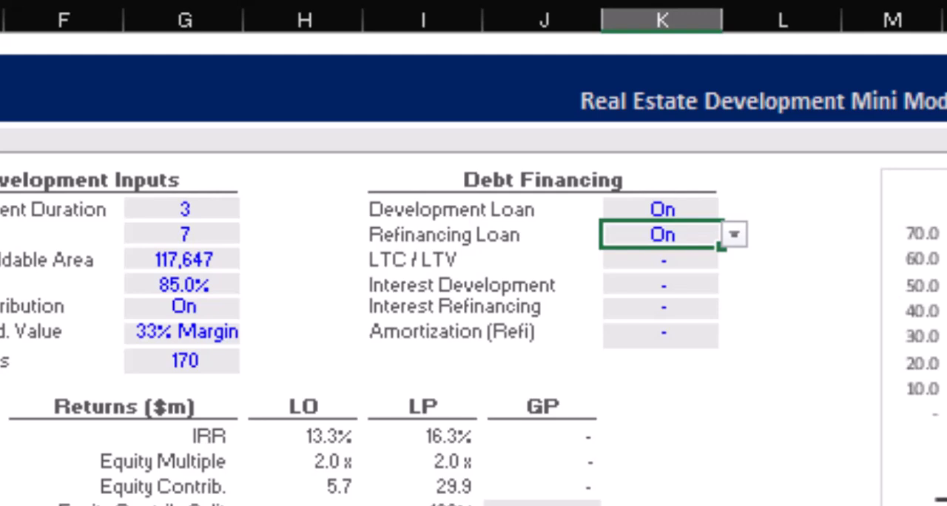
Step: Set the LTC / LTV to 60% and the development interest rate to 8%
key("Down")
type("60")
key("ctrl+Return")
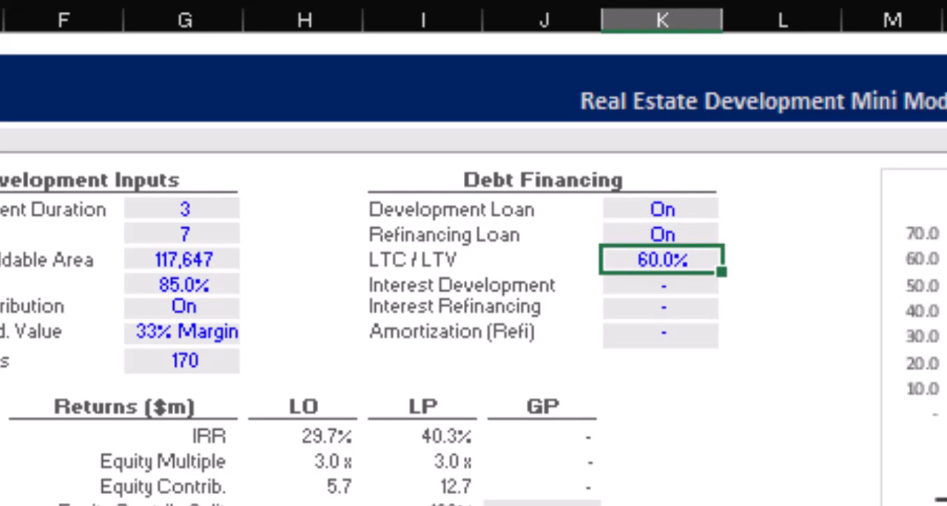
key("Down")
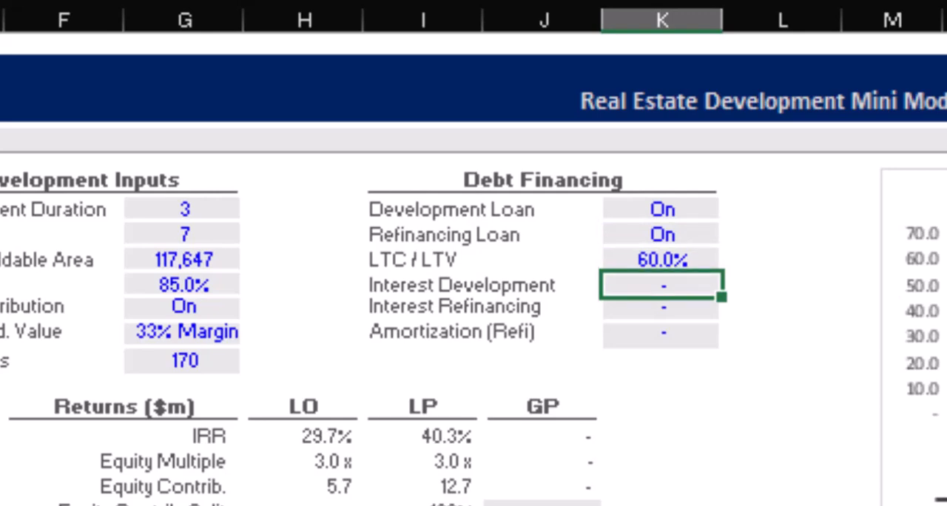
type("8")
key("ctrl+Return")
Step: Set the refinancing interest rate to 6% and the refinancing amortization to 1% in the debt financing inputs
key("Down")
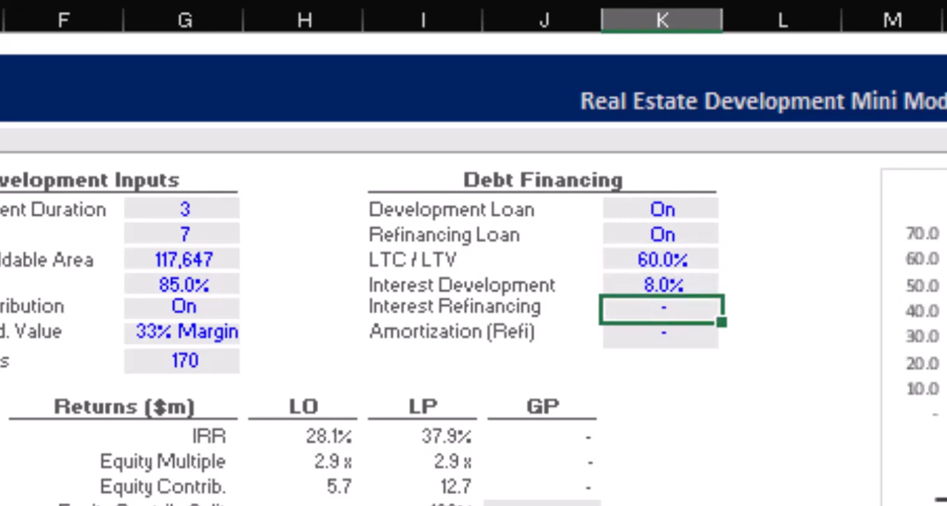
type("6")
key("ctrl+Return")
key("Down")
type("1")
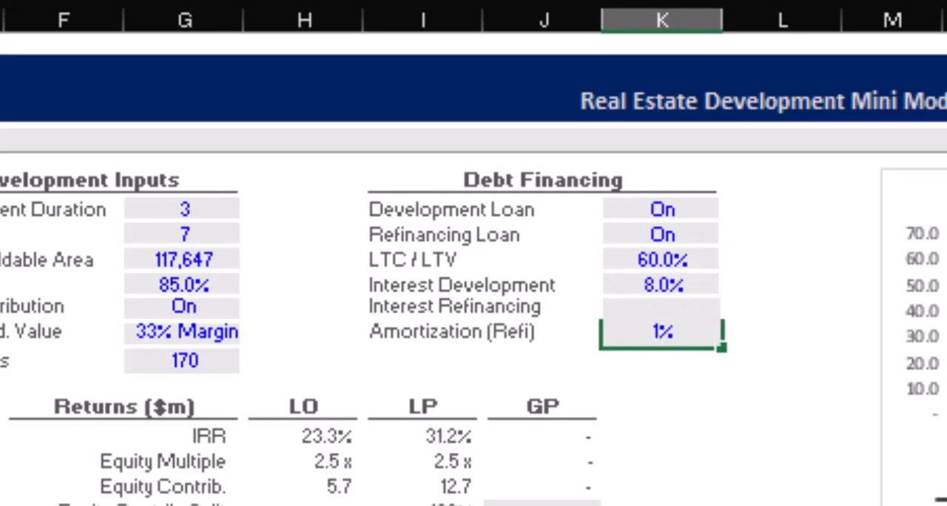
key("ctrl+Return")
key("Down")
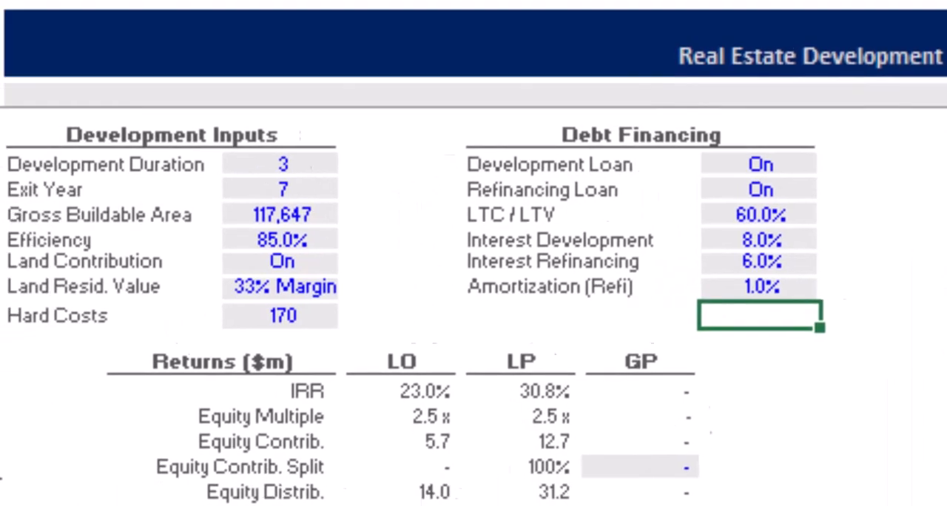
Step: Set the exit price to 5.5% and the exit cost to 5% in the Dev't Profit section
key("Left")
key("Left")
key("Left")
key("Left")
key("Down")
key("Down")
key("Down")
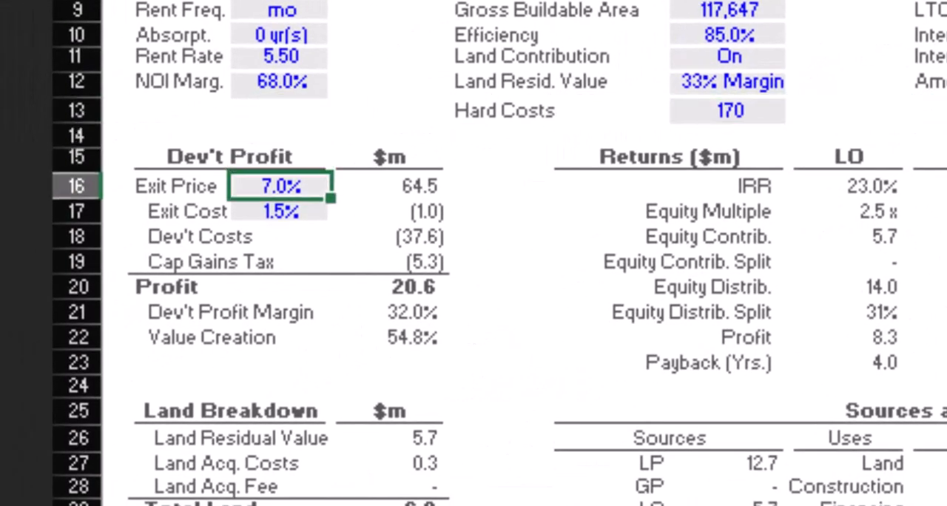
type("5.5")
key("ctrl+Return")
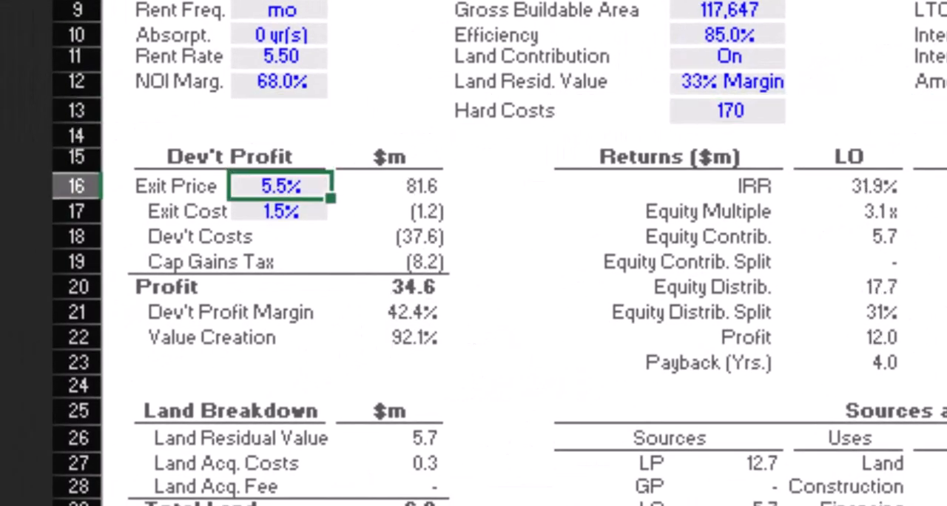
key("Down")
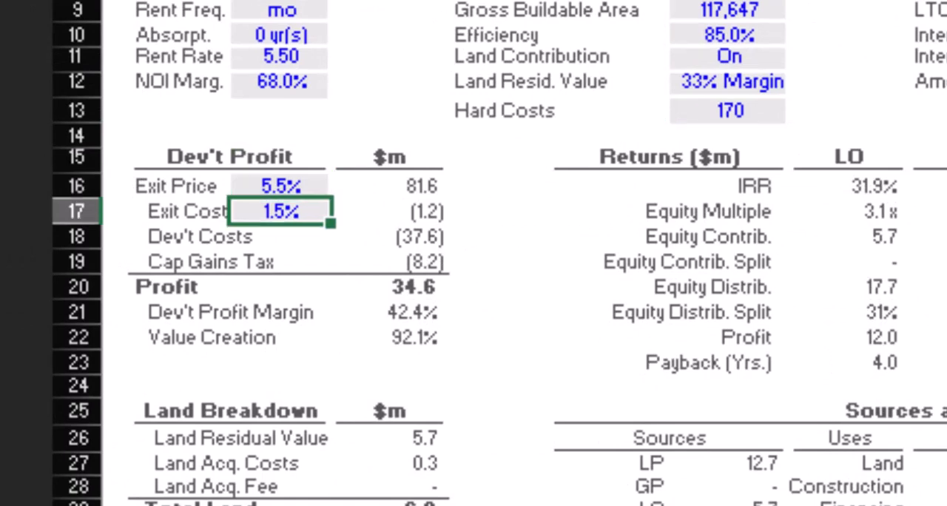
type("5")
key("ctrl+Return")
Step: Set the GP's equity contribution split to 1% in the Returns table
key("Right")
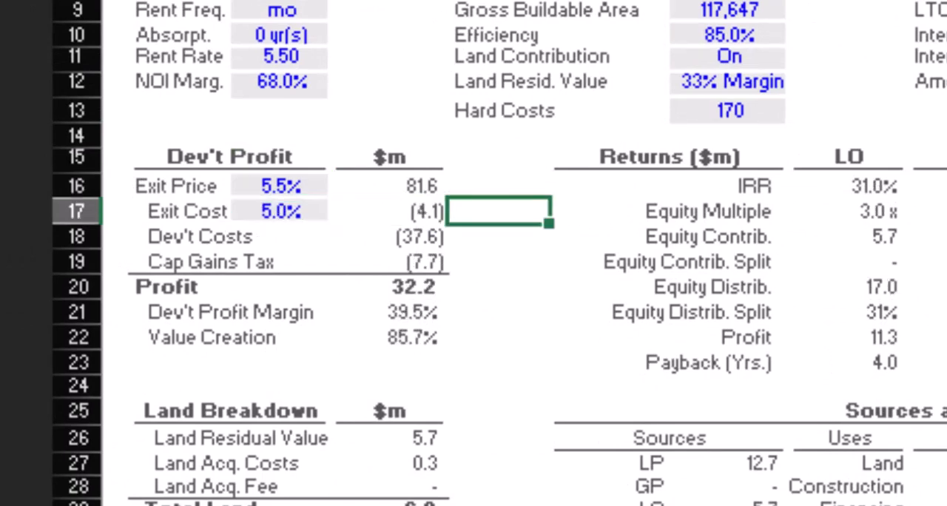
key("Right")
key("Down")
key("Down")
key("Right")
key("Right")
key("Right")
key("Right")
type("1")
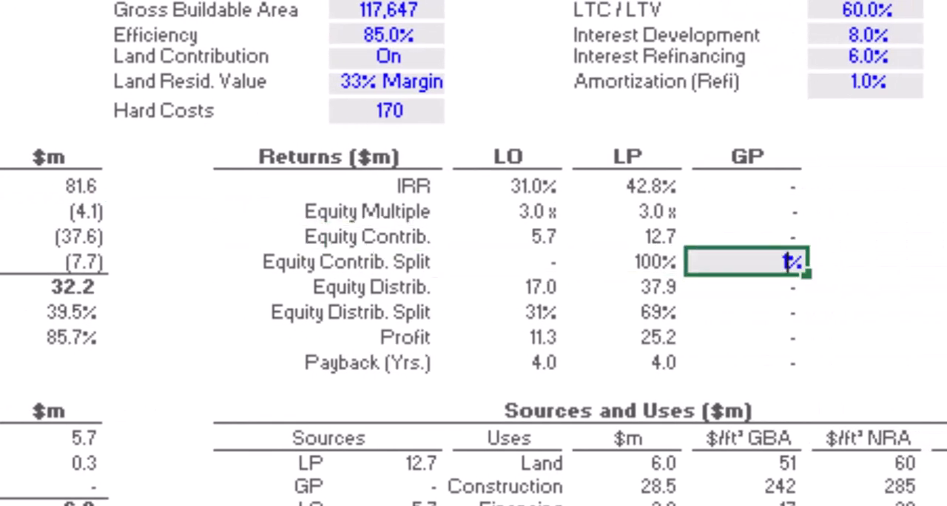
key("ctrl+Return")
key("Right")
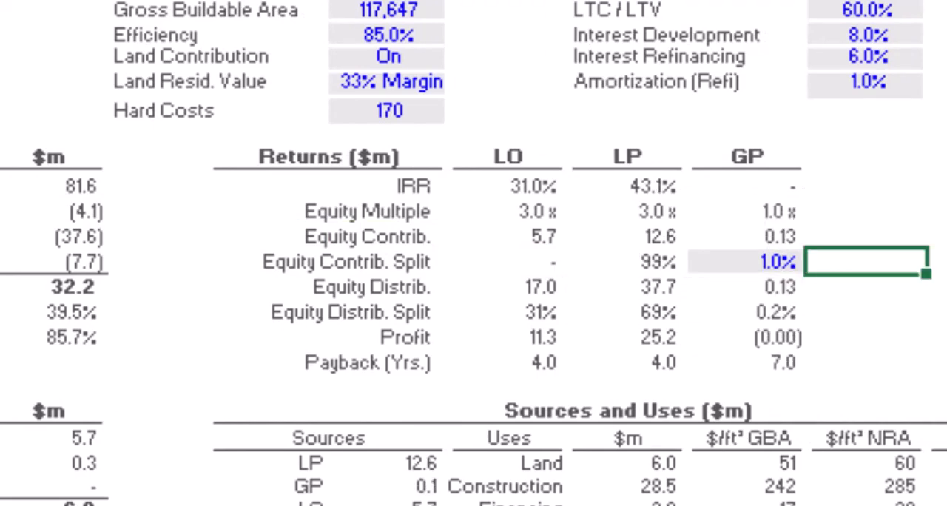
Step: Set the land acquisition fee to 1% in the GP's Revenue table
key("Down")
key("Down")
key("Down")
key("Down")
key("Down")
key("Down")
key("Down")
key("Down")
key("Down")
key("Down")
key("Down")
key("Down")
key("Down")
key("Down")
key("Down")
key("Down")
key("Down")
key("Down")
key("Left")
key("Left")
key("Left")
key("Left")
key("Left")
key("Left")
key("Left")
key("Left")
key("Left")
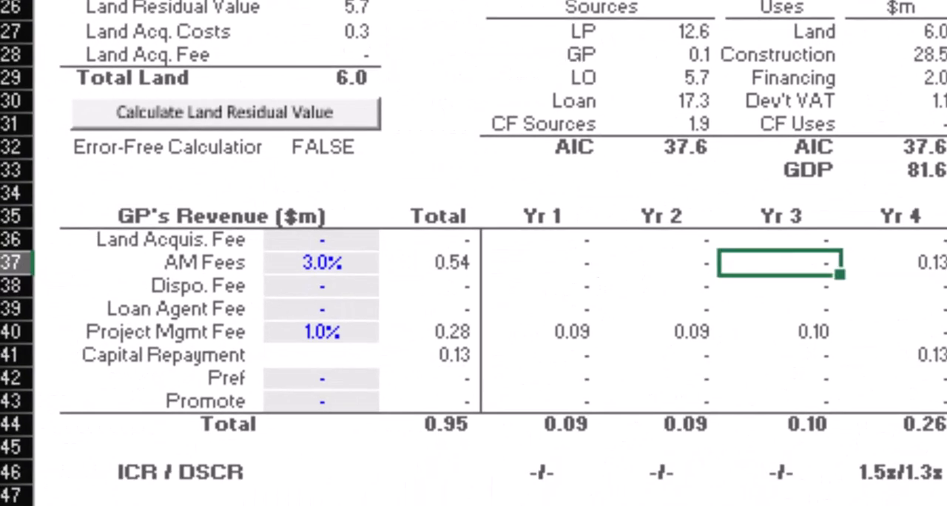
key("Up")
key("shift+Down")
key("shift+Down")
key("shift+Down")
key("shift+Down")
key("shift+Down")
key("shift+Down")
key("shift+Down")
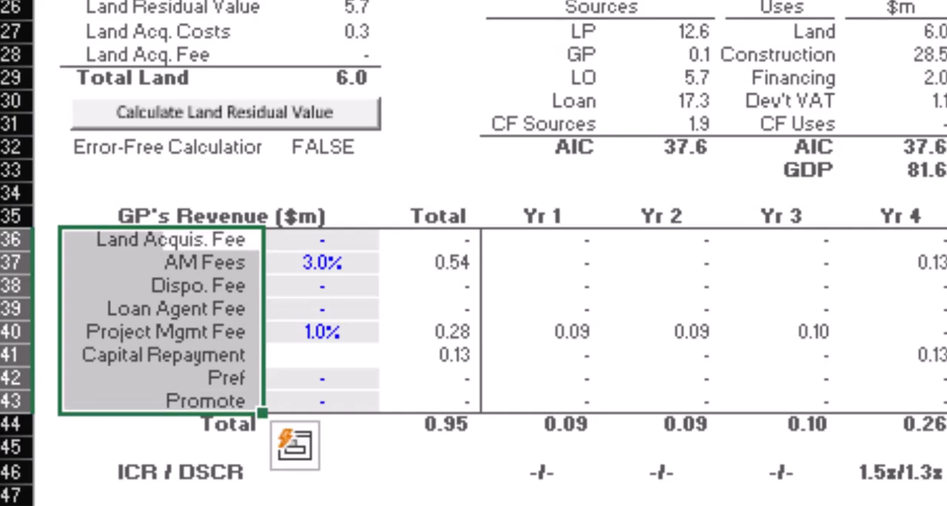
key("Right")
type("1%")
key("ctrl+Return")
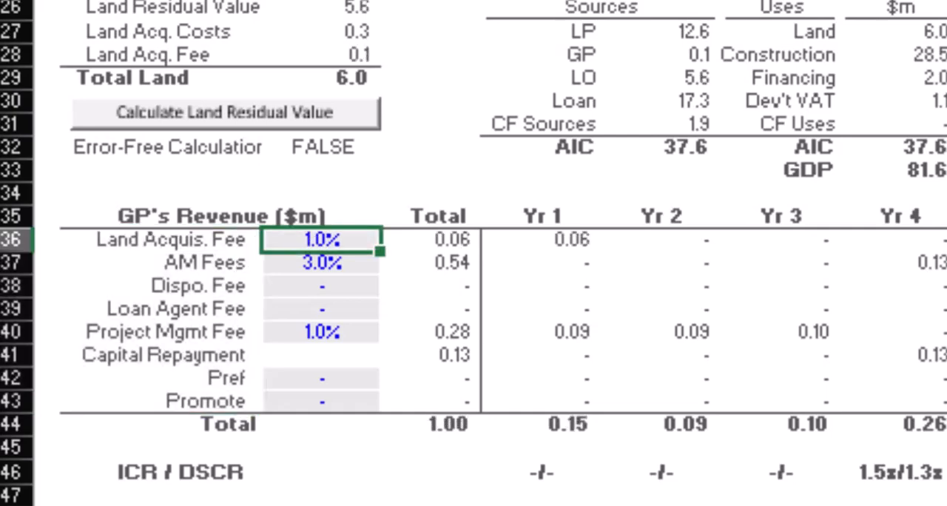
Step: Enter 3% for the AM fees and 1% for the disposition fee in the GP's Revenue table
key("Down")
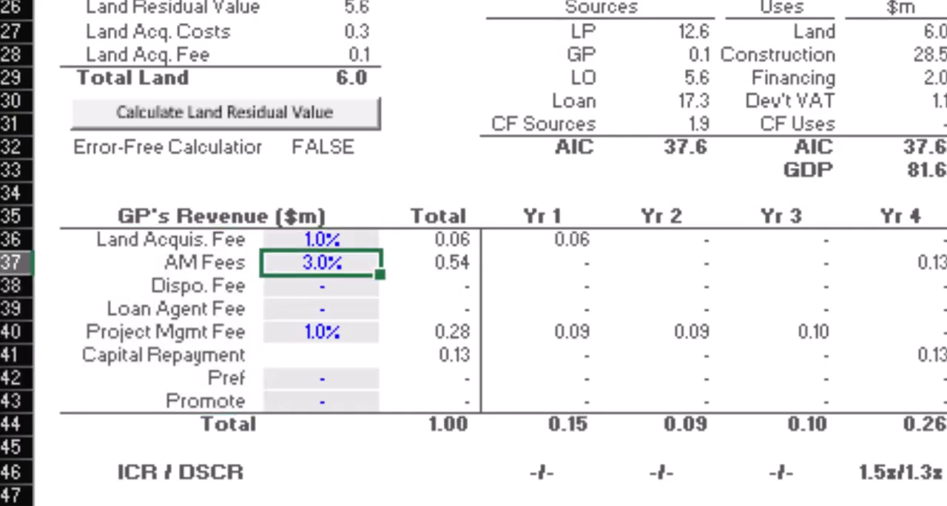
type("3%")
key("ctrl+Return")
key("Down")
type("1%")
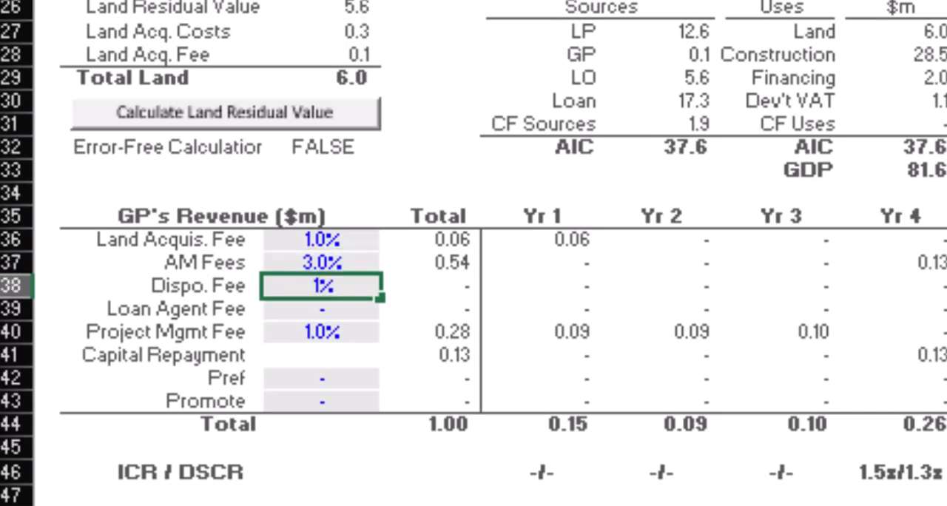
key("ctrl+Return")
Step: Enter 1% for the project management fee, leaving the loan agent fee empty
key("Down")
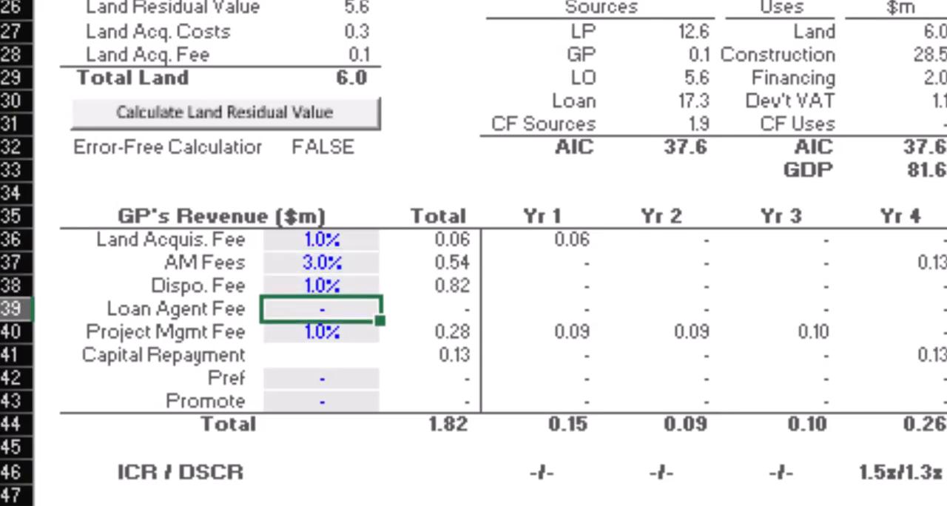
key("Down")
type("1%")
key("ctrl+Return")
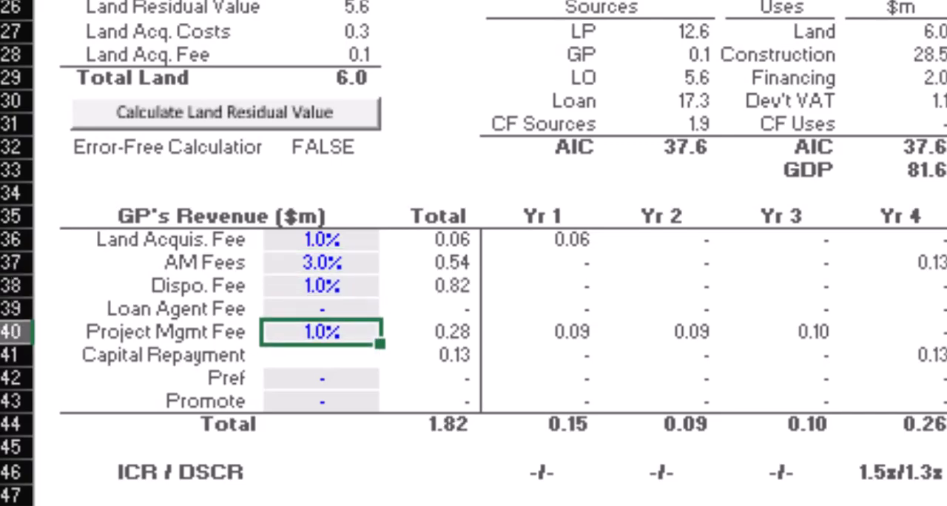
Step: Set the GP's pref to 8% and the promote to 20% in the GP's Revenue table
key("Down")
key("Left")
key("shift+space")
key("shift+Down")
key("shift+Down")
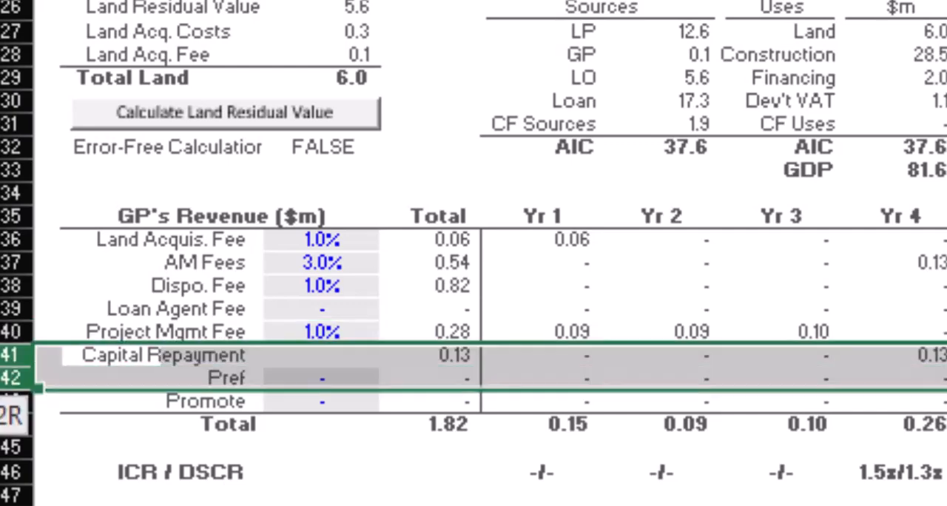
key("Down")
key("Right")
type("8%")
key("ctrl+Return")
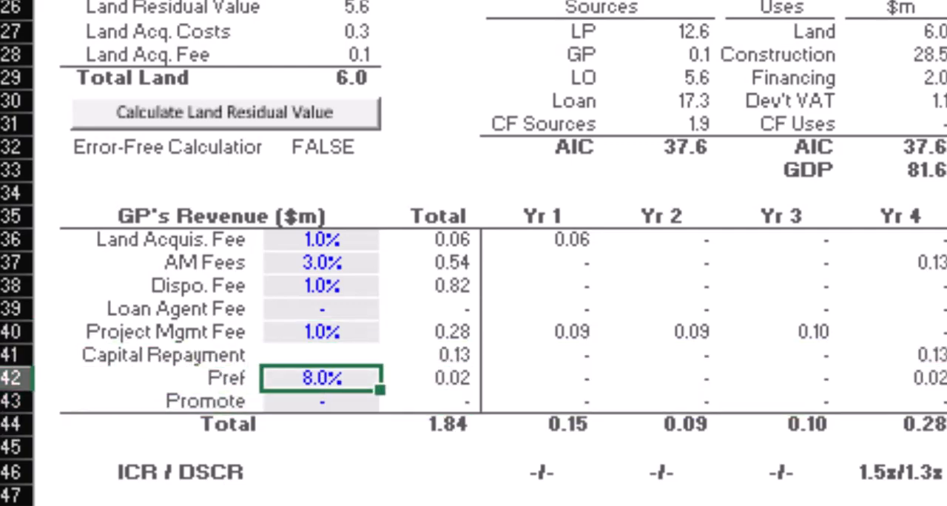
key("Down")
type("20%")
key("ctrl+Return")
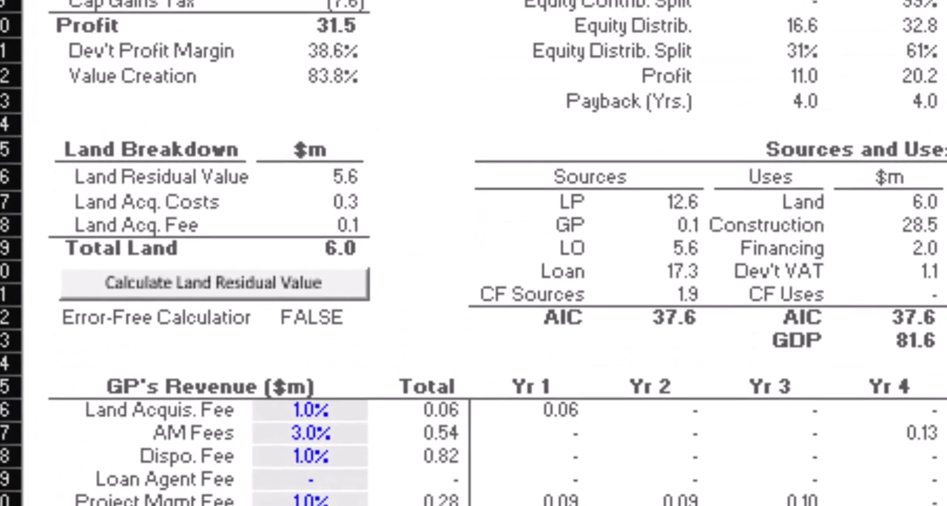
Step: Calculate the land residual value and select the land amount in the Sources and Uses table
left_click(74, 296)
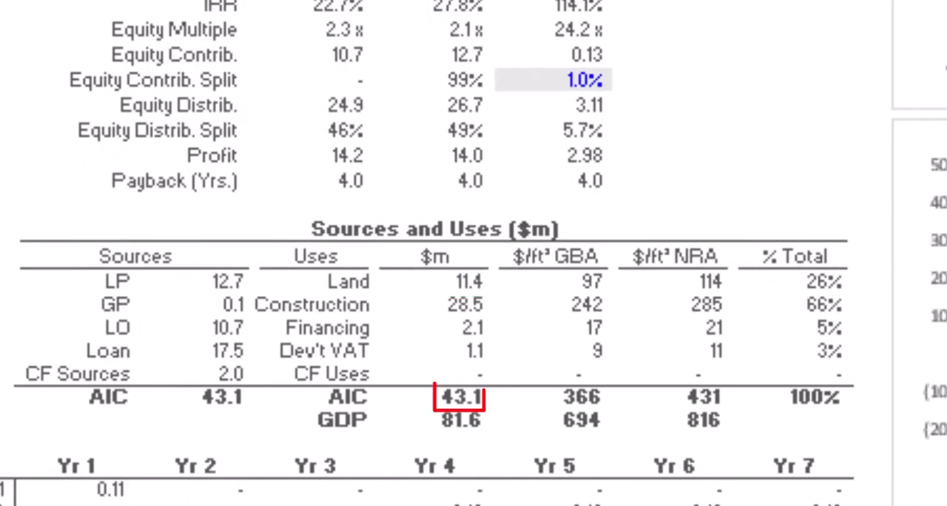
left_click(434, 282)
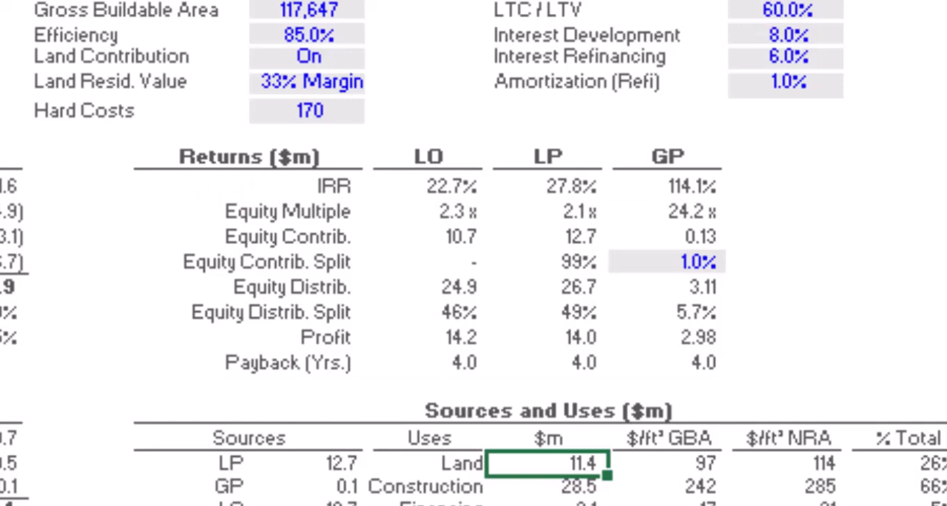
Step: Clear the GP's equity contribution split to examine the limited partner's IRR waterfall without a promote, and restore the split to 1%
left_click(638, 265)
key("Delete")
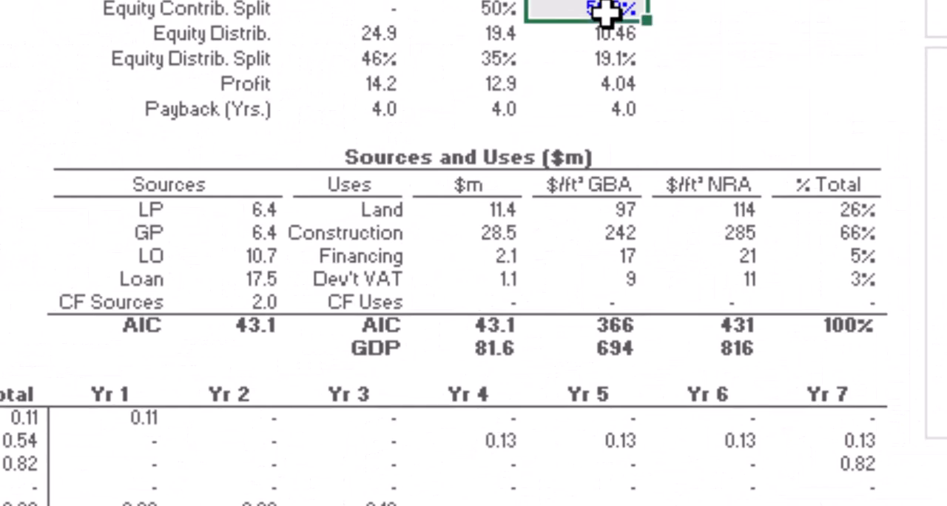
type("1")
key("ctrl+Return")
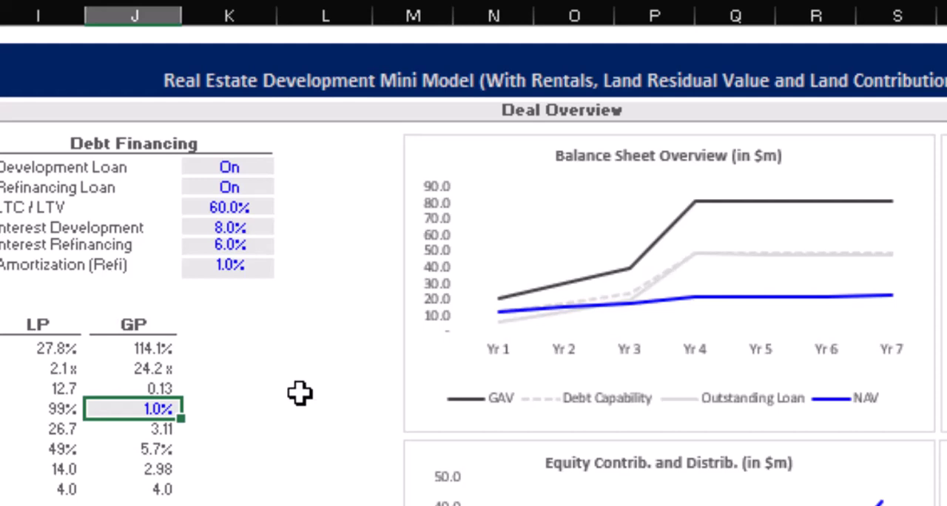
Step: Switch the refinancing loan to Off in the debt financing inputs
left_click(226, 192)
key("alt+Down")
key("Down")
key("Return")
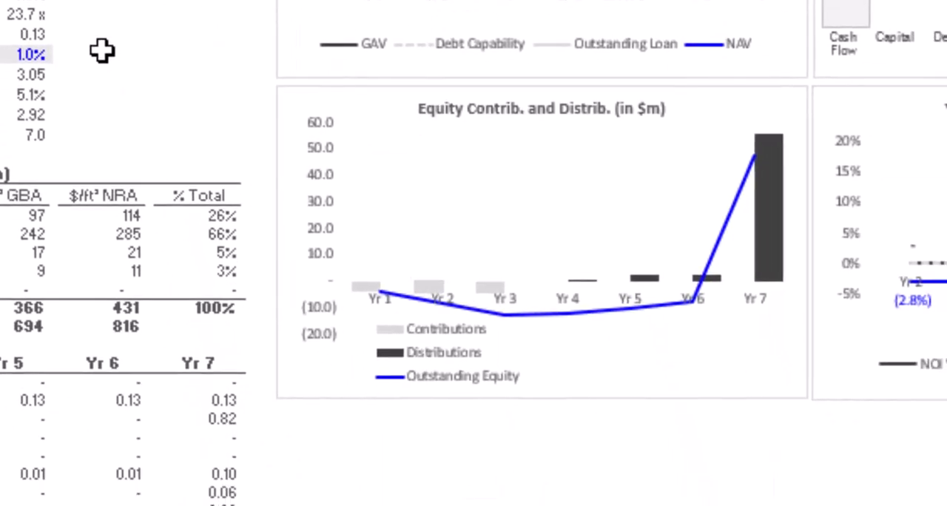
Step: Undo and redo the refinancing loan switch twice to compare its effect on the equity and IRR charts
key("ctrl+z")
key("ctrl+y")
key("ctrl+z")
key("ctrl+y")
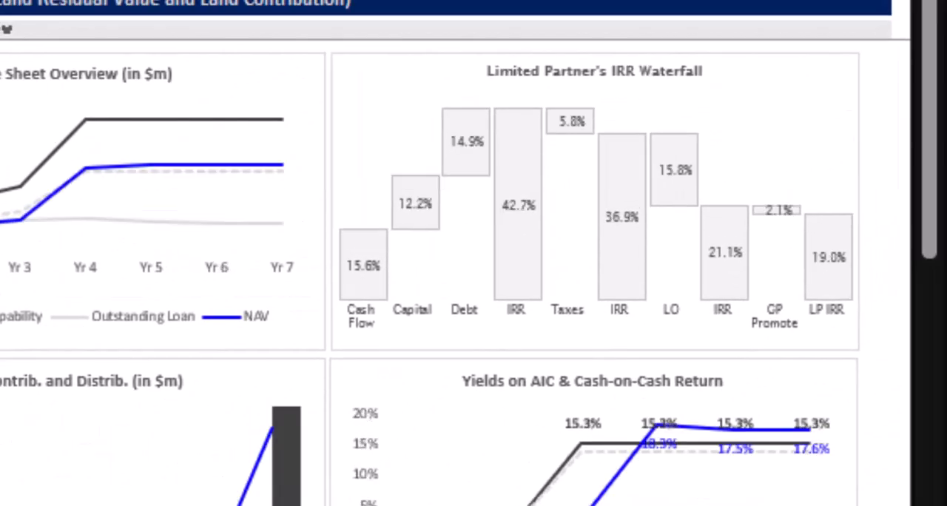